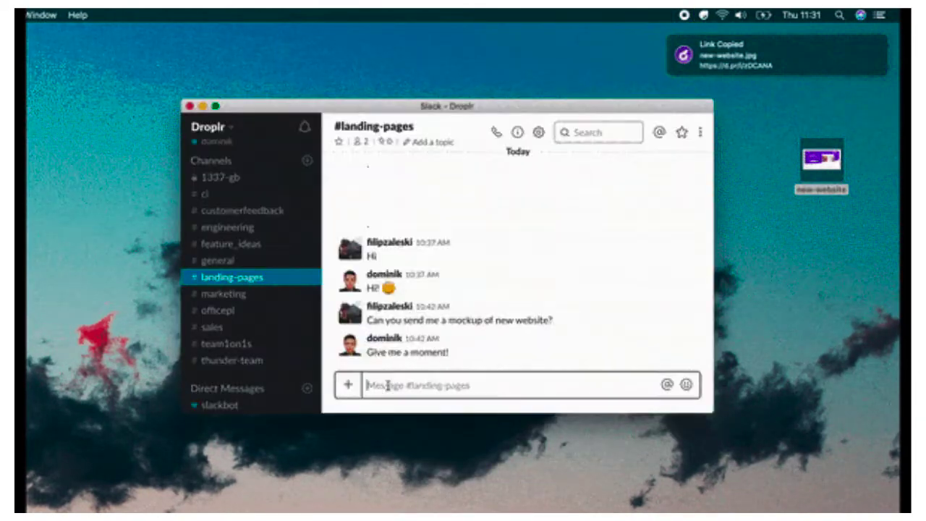
- Post the new-website.jpg share link in Slack's #landing-pages channel so its preview shows
right_click(387, 385)
click(416, 410)
key(Return)
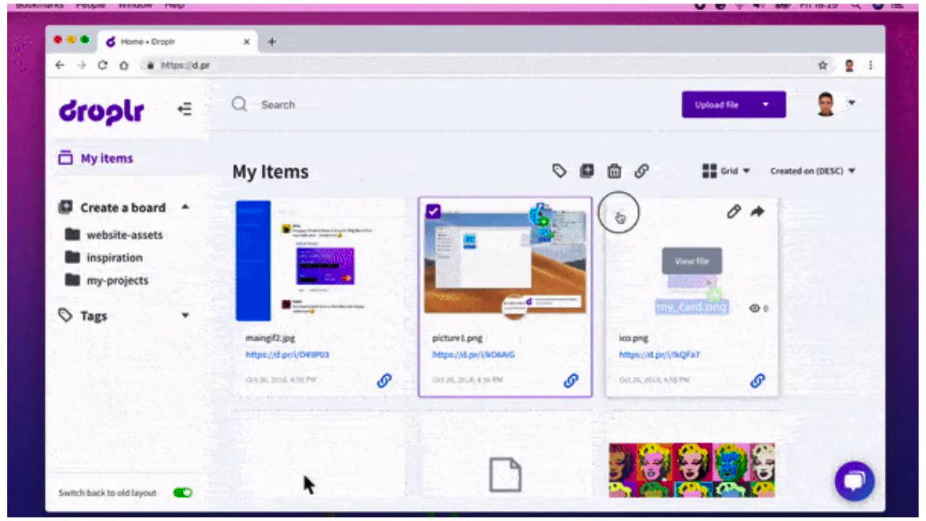
- Move picture1.png, ico.png and the pop-art photo.jpg onto the website-assets board, then view its sharing settings
click(620, 211)
click(620, 428)
drag(620, 279, 140, 239)
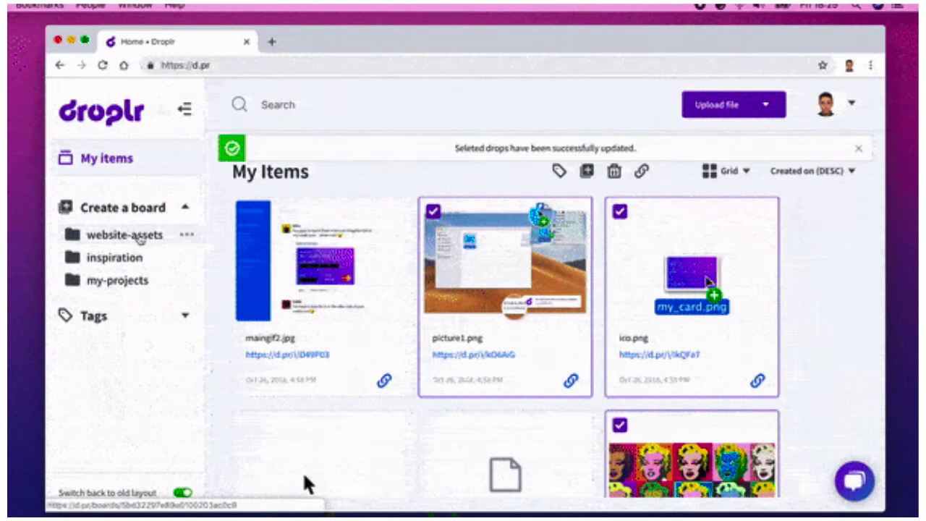
click(139, 238)
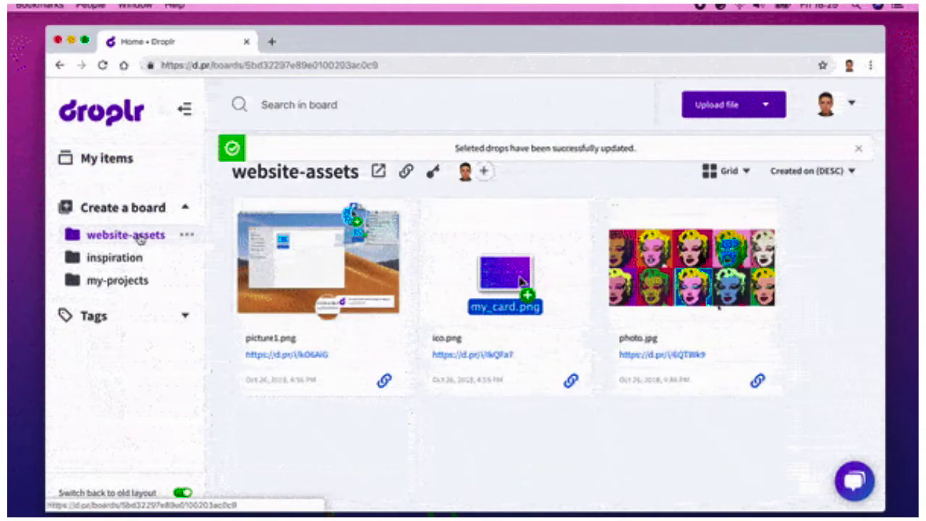
click(488, 174)
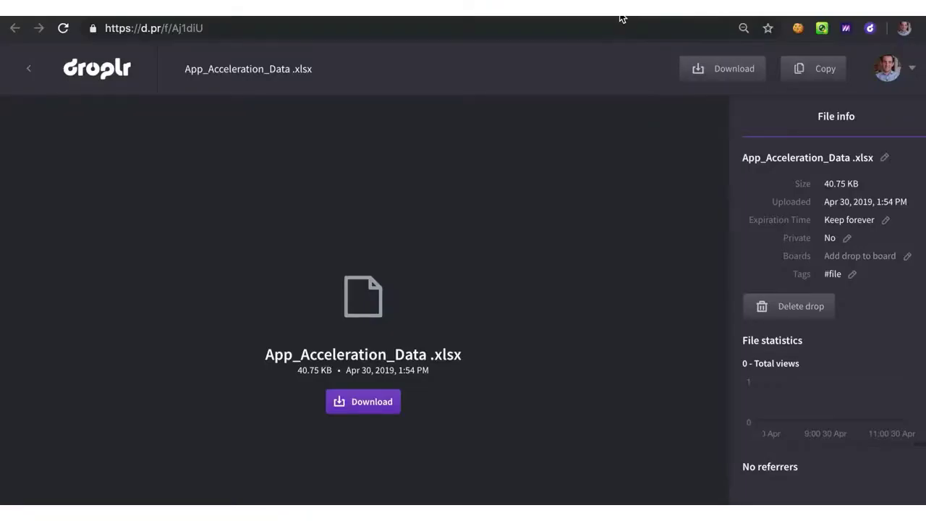
- Put App_Acceleration_Data.xlsx, the screen capture and the USD statement into a new board named Test
click(621, 17)
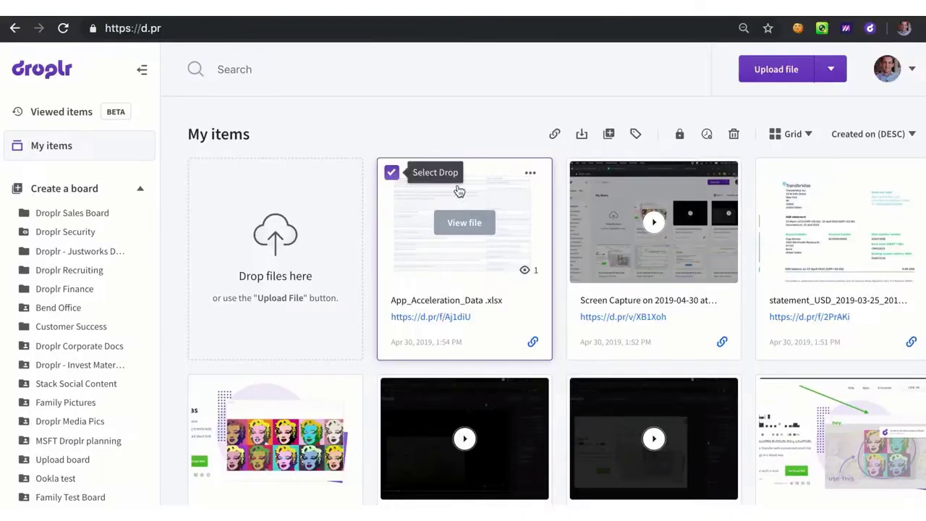
click(583, 176)
click(770, 174)
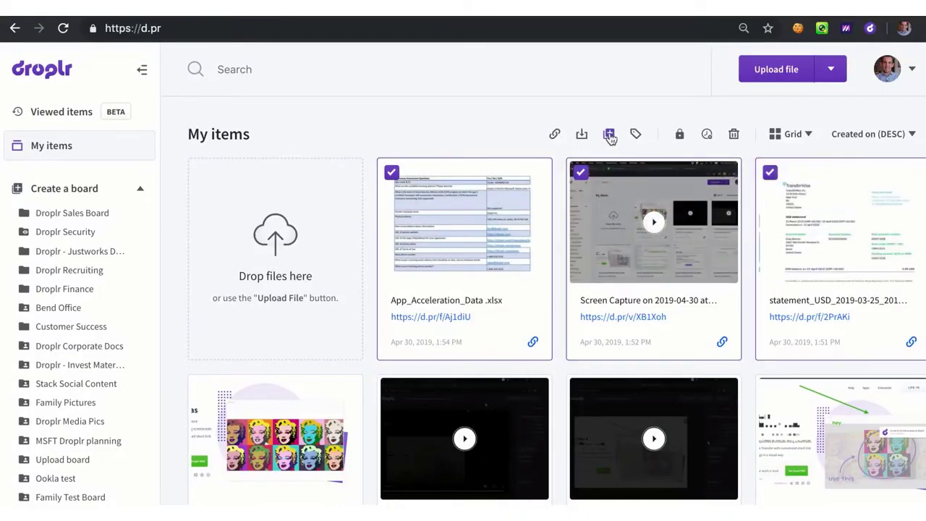
click(610, 135)
click(506, 205)
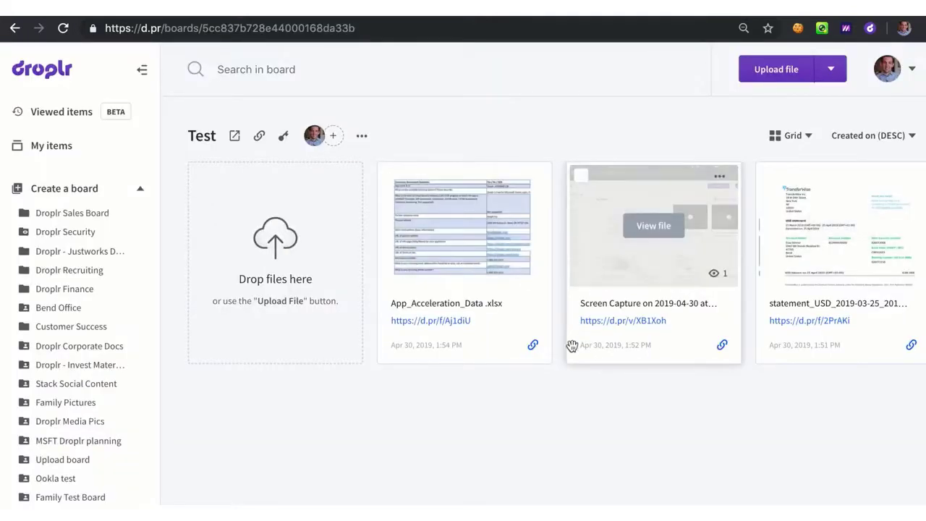
- Enable Public upload on the password-protected Test board and update it
click(362, 136)
click(287, 160)
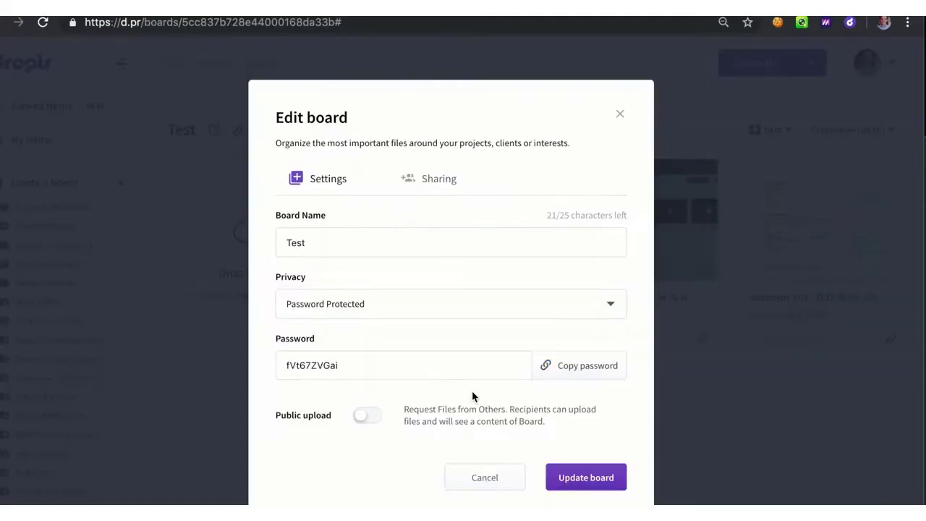
click(370, 418)
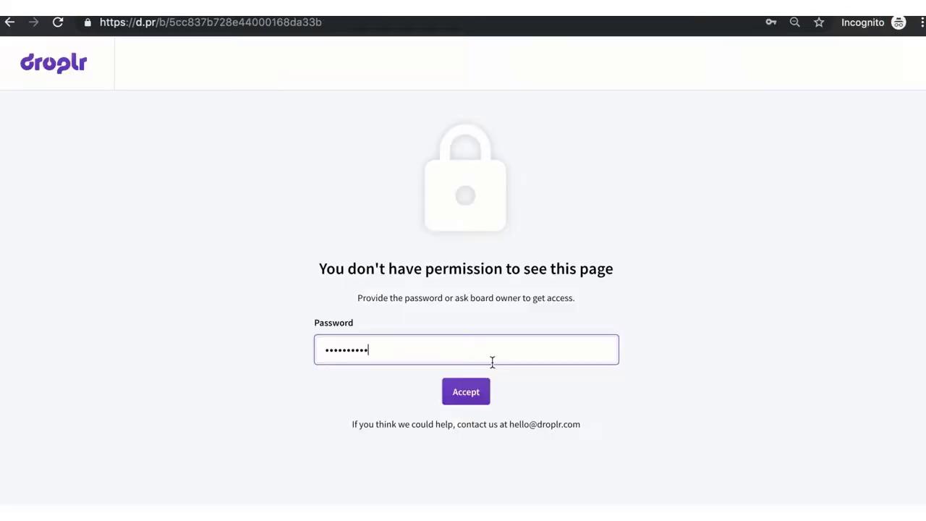
click(469, 395)
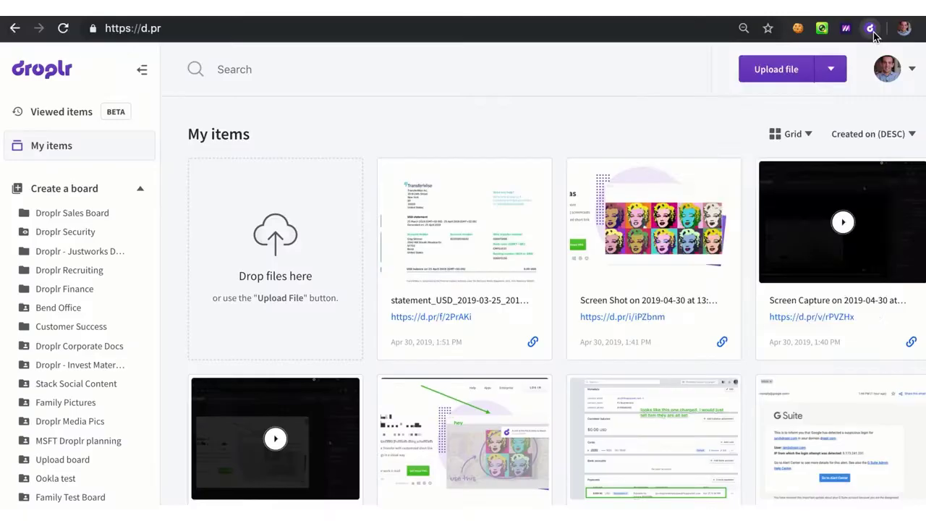
- Open the Droplr Chrome extension to its screencast options
click(871, 31)
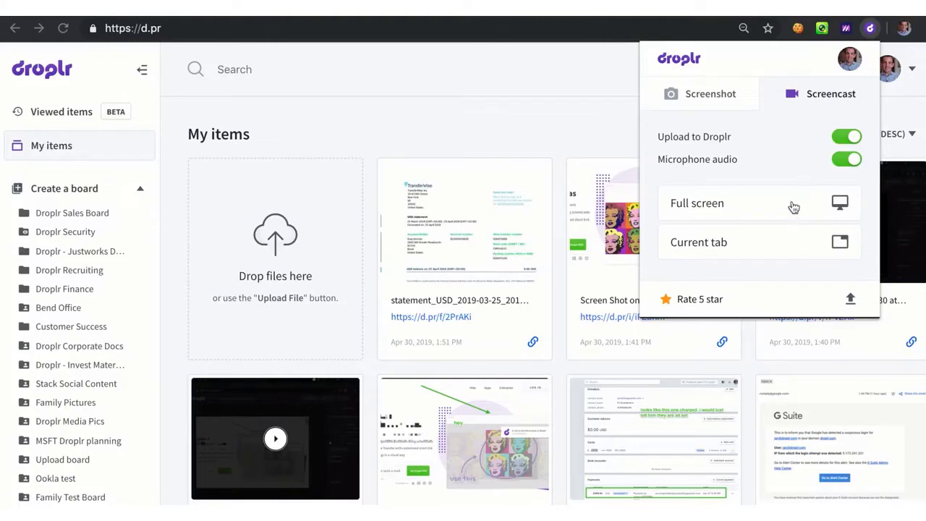
- Switch the Droplr extension to Screenshot mode and start capturing the homepage
click(736, 99)
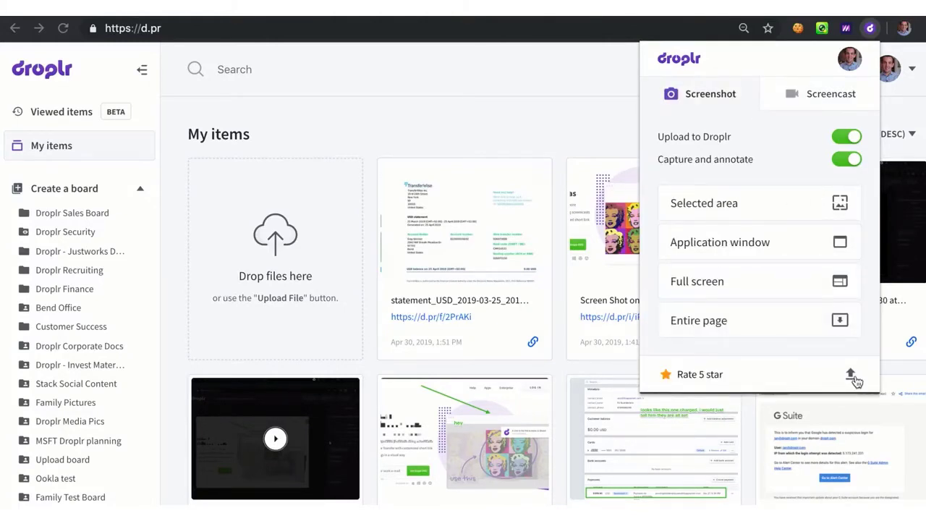
click(855, 381)
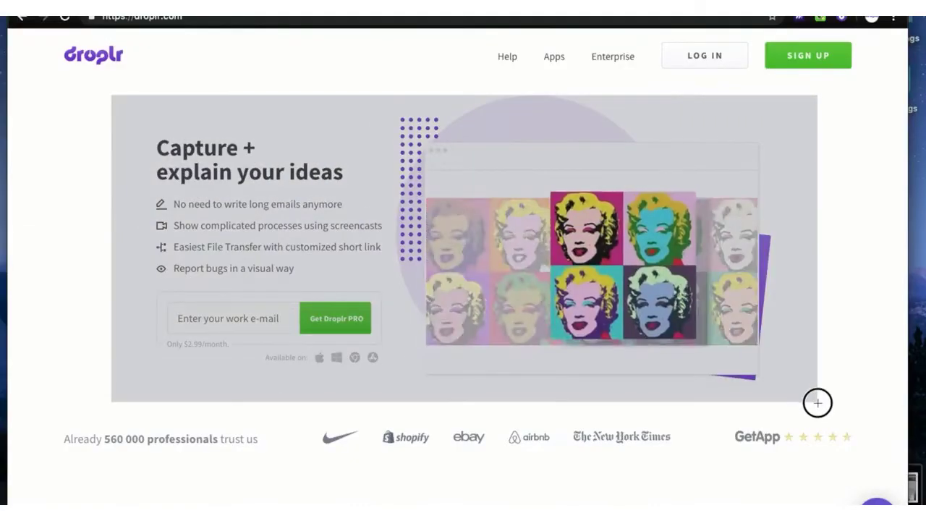
- Annotate the homepage screenshot with 'This needs to be fixed', a red arrow and box, then save
text(This needs to be fixed)
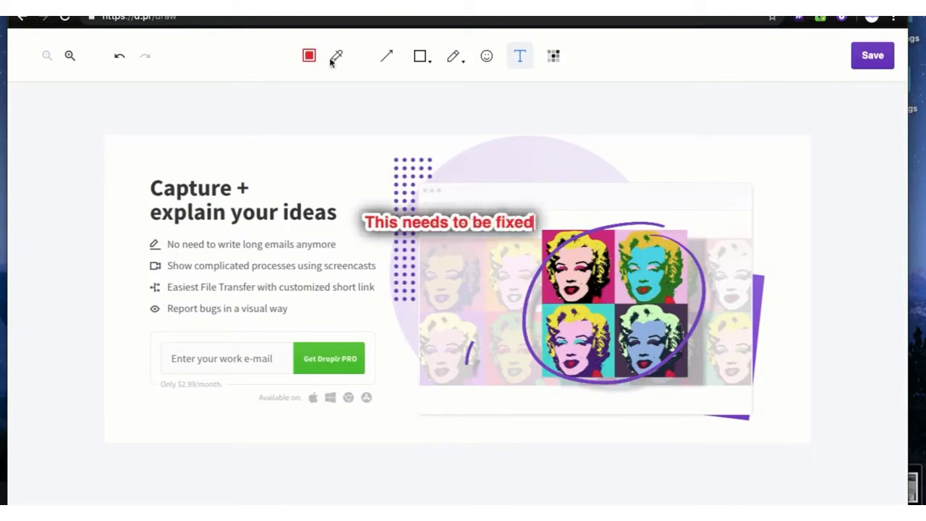
click(386, 55)
drag(460, 244, 385, 265)
click(420, 56)
drag(135, 170, 356, 342)
click(868, 58)
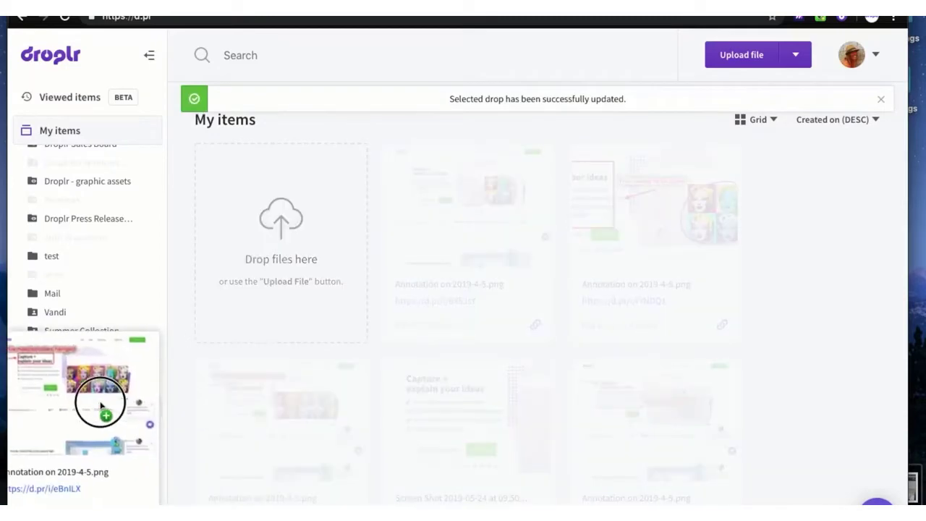
- Move the annotation and screen shot into the Website Edits board and open it
drag(279, 424, 70, 386)
mouse_move(463, 427)
mouse_down()
mouse_move(159, 414)
mouse_move(79, 391)
mouse_up()
click(71, 386)
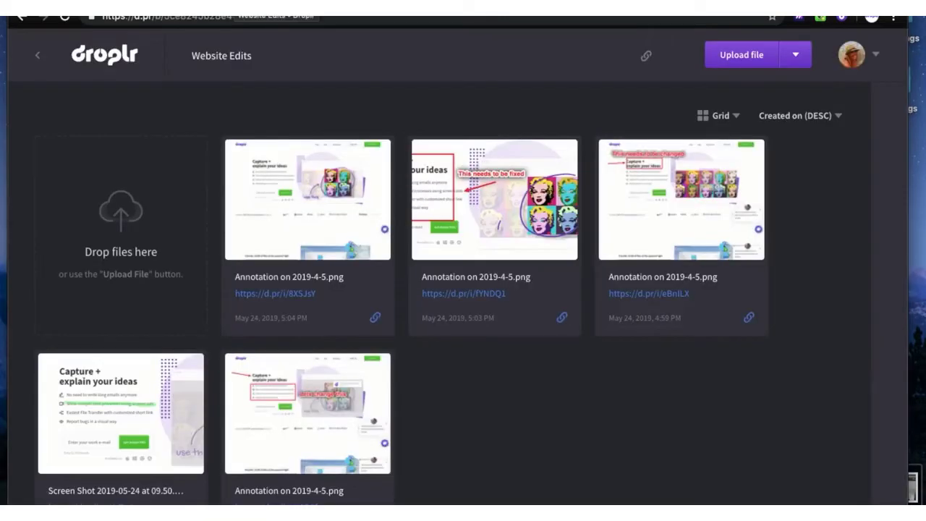